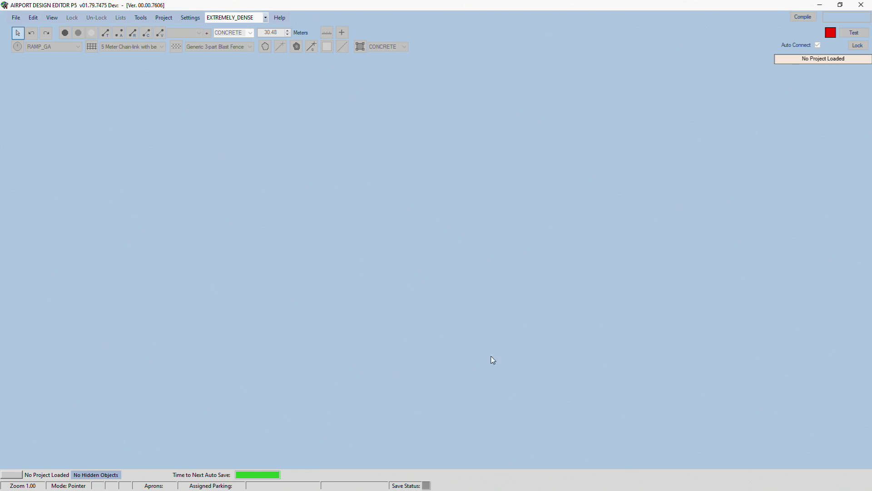
Step: Open the Dubai airport from the BGL file OMDB_ADEX_FLYTAMPA.bgl in the FlyTampa Dubai scenery folder
left_click(15, 17)
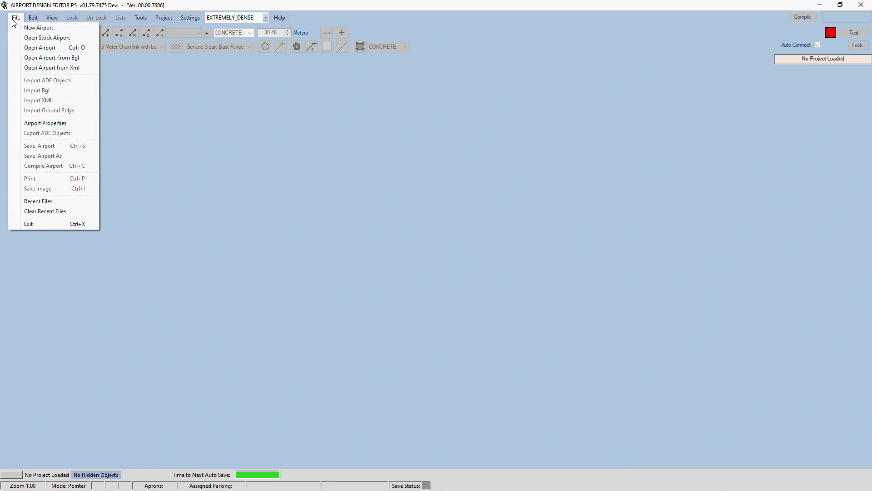
left_click(25, 58)
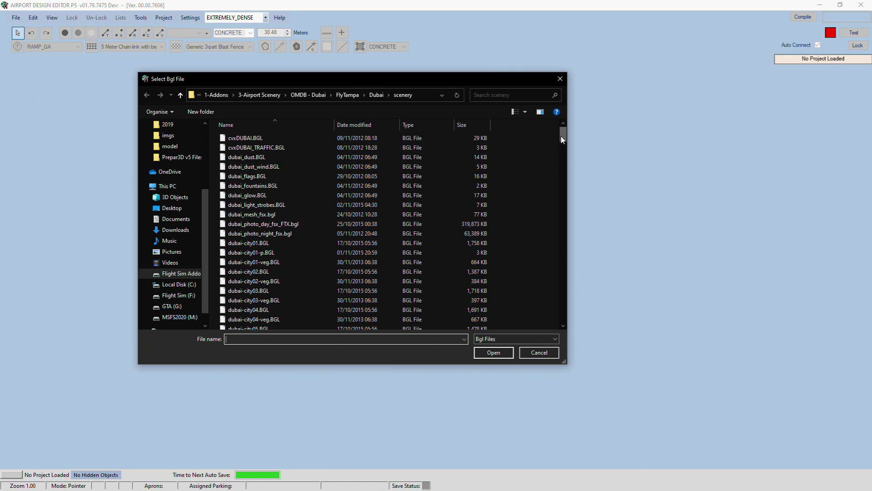
left_click_drag(563, 135, 569, 258)
left_click(383, 221)
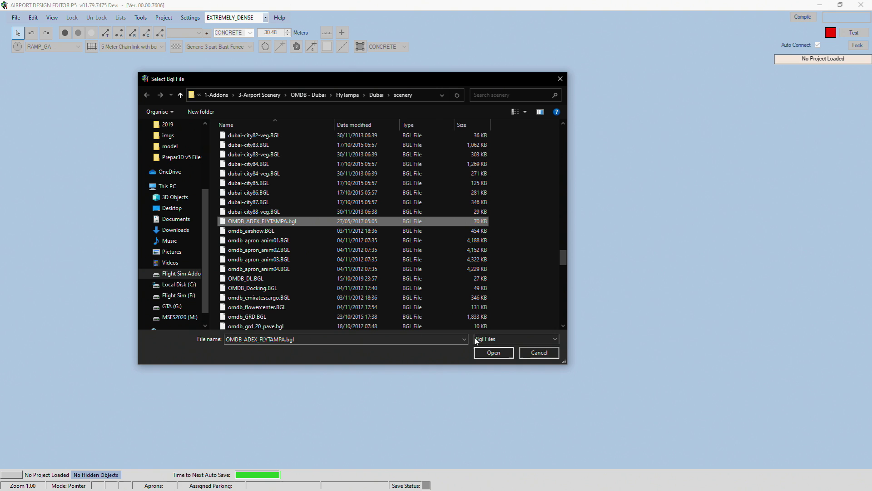
left_click(495, 352)
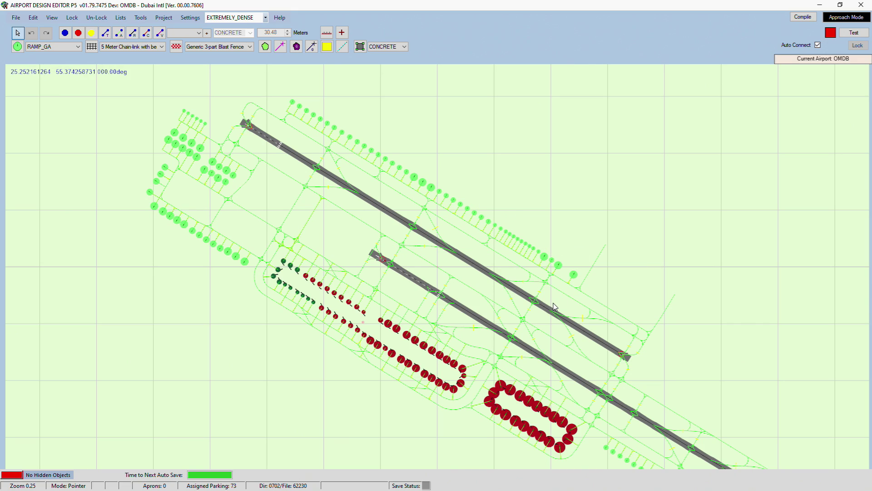
Step: Start Export for X for the Dubai airport and accept the warning about XML footprint data
left_click_drag(554, 307, 490, 252)
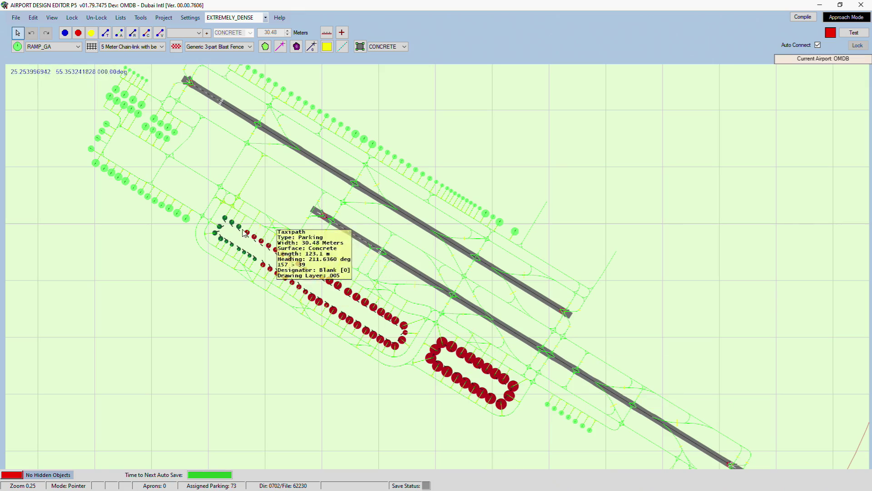
left_click_drag(195, 245, 158, 178)
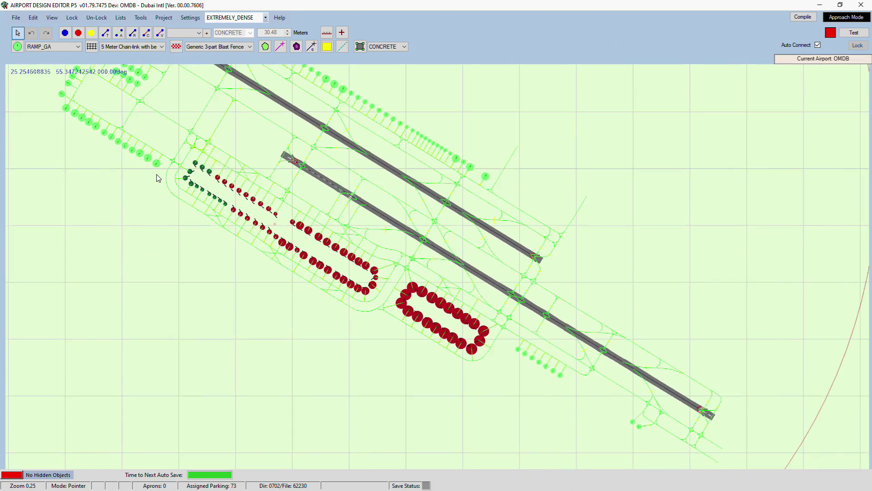
scroll(159, 184, "down", 3)
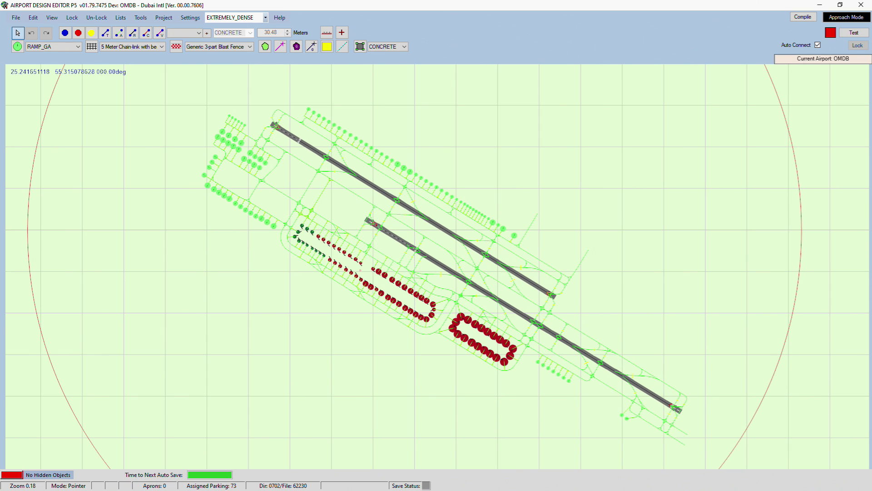
left_click(140, 18)
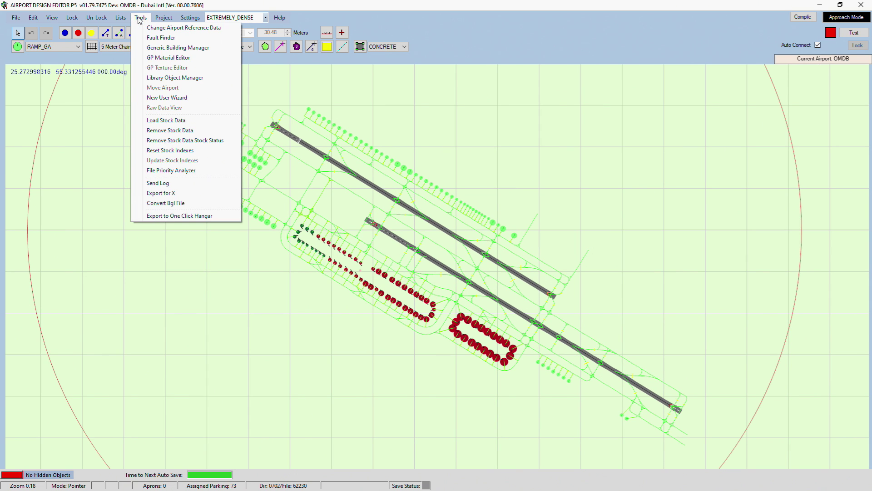
left_click(221, 193)
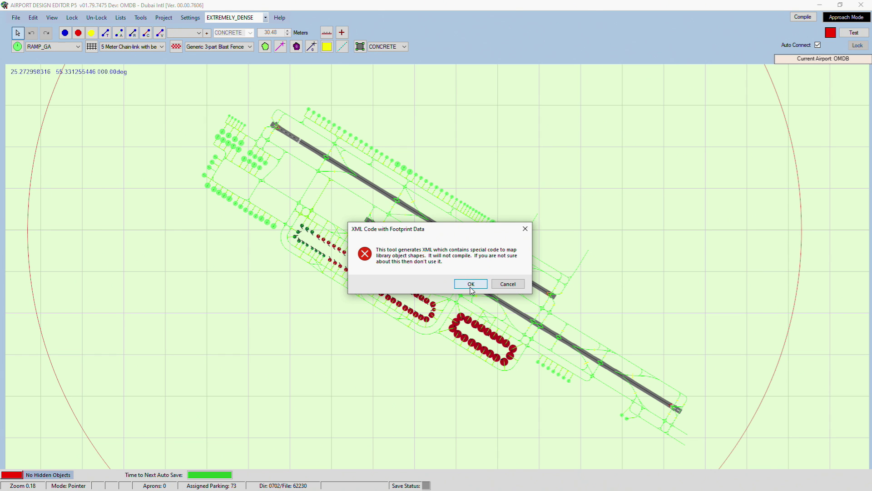
left_click(484, 283)
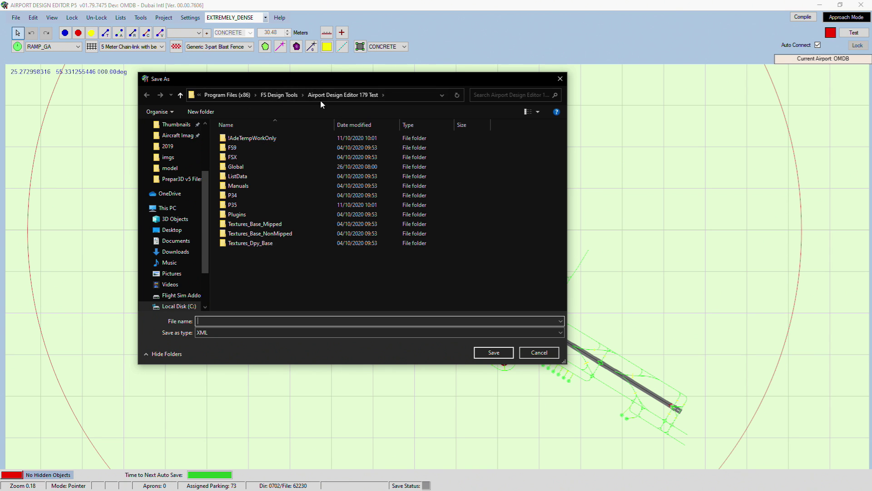
Step: Set the export location to the Prepar3D v5\QualityWings\QW787\Navdata\APT Data\stock folder on the Flight Sim (F:) drive
scroll(177, 265, "down", 2)
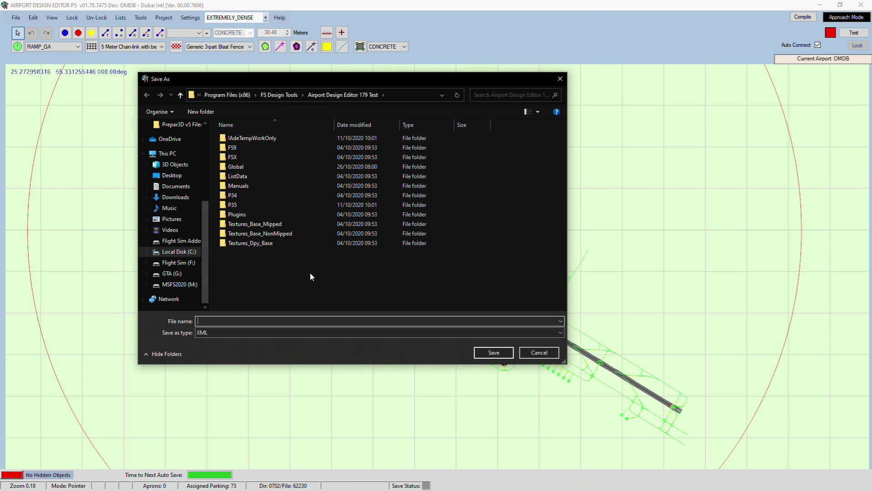
left_click(180, 262)
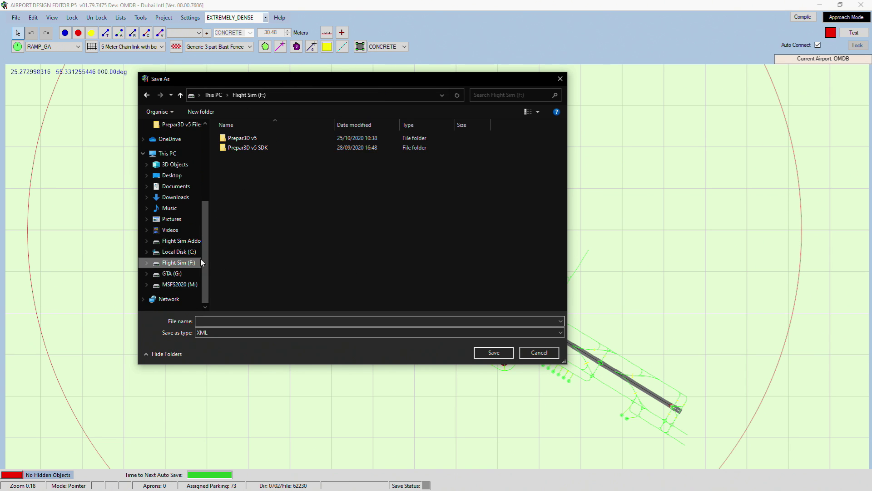
double_click(267, 139)
left_click(261, 262)
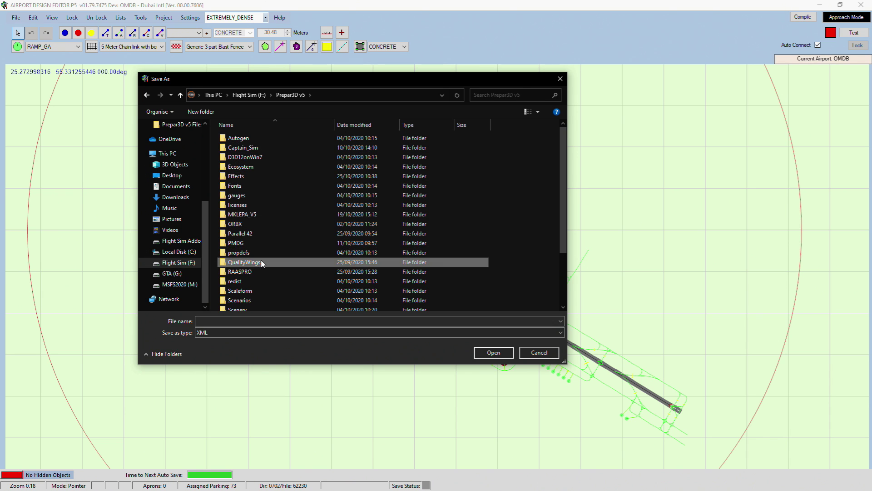
double_click(261, 262)
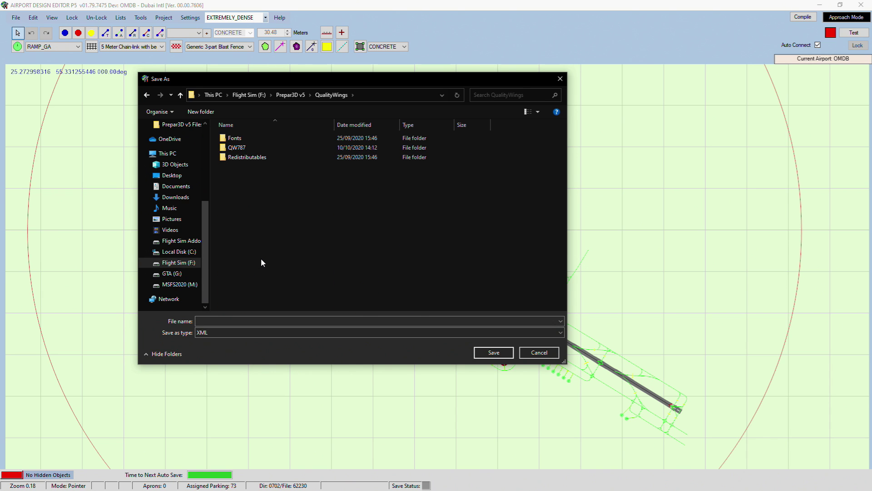
double_click(252, 154)
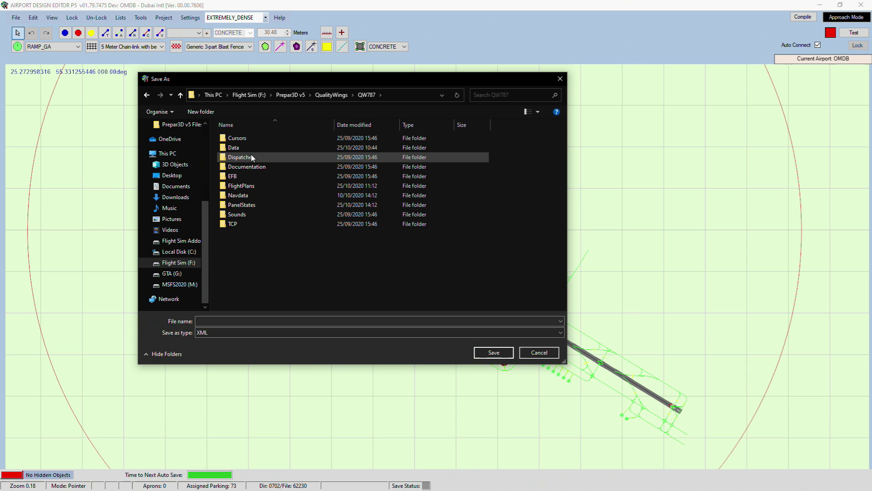
double_click(248, 198)
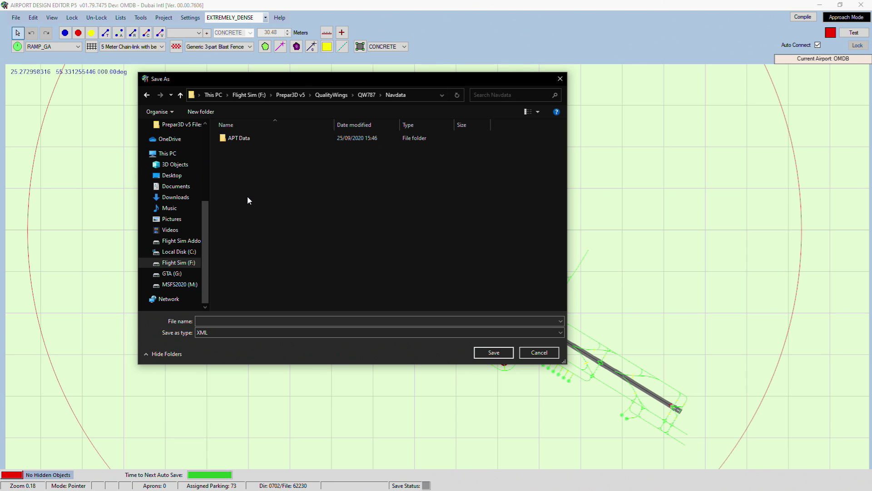
double_click(255, 141)
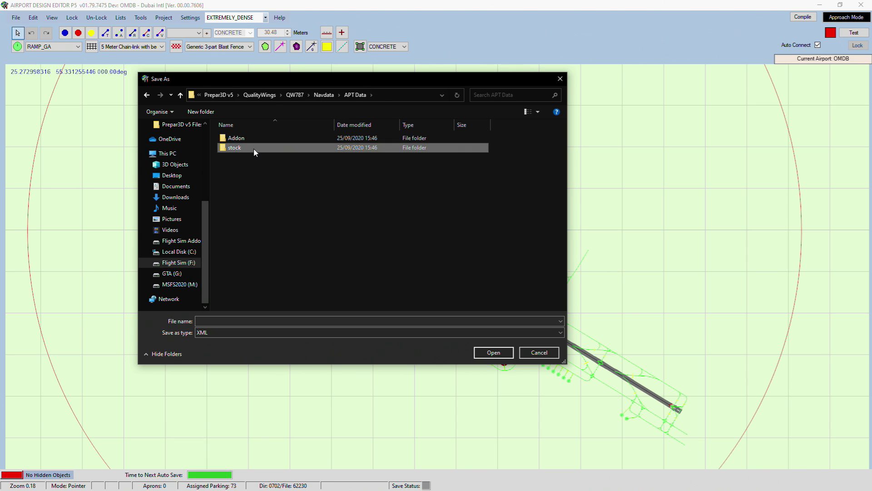
double_click(253, 149)
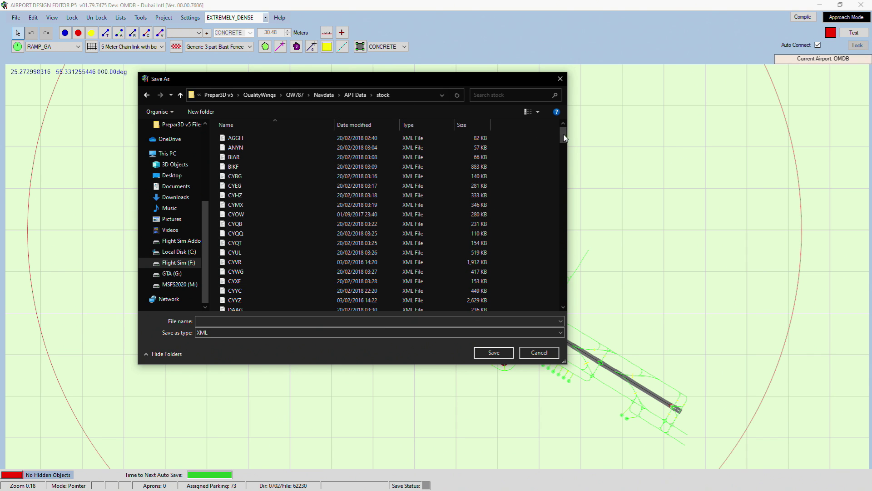
Step: Save the export under the name OMDB as XML, replacing the existing OMDB file in the stock folder
left_click_drag(563, 135, 564, 234)
left_click(268, 320)
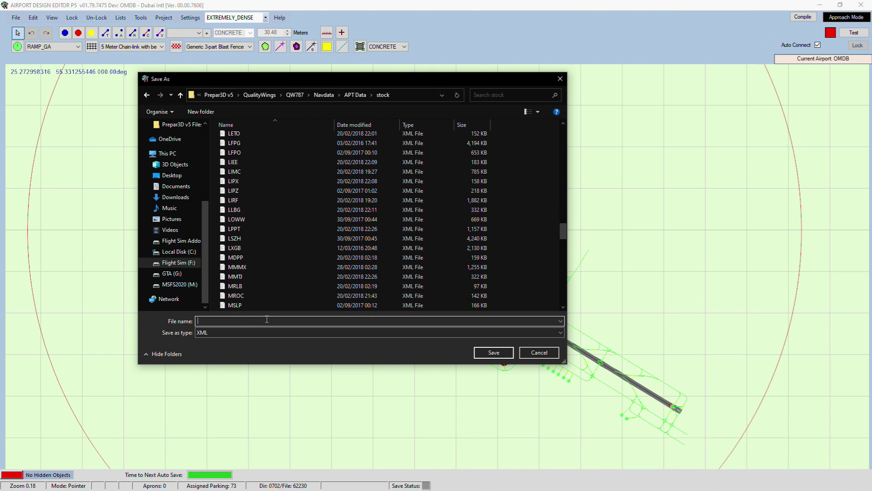
type("OMDB")
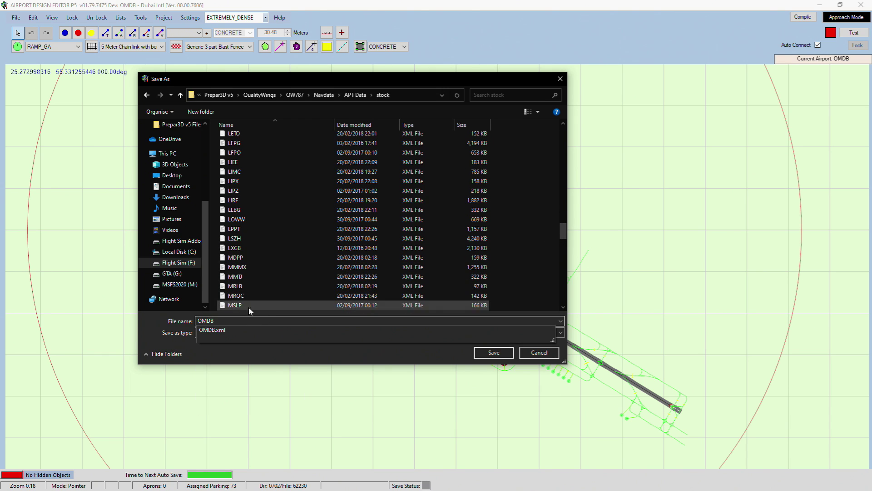
left_click(221, 331)
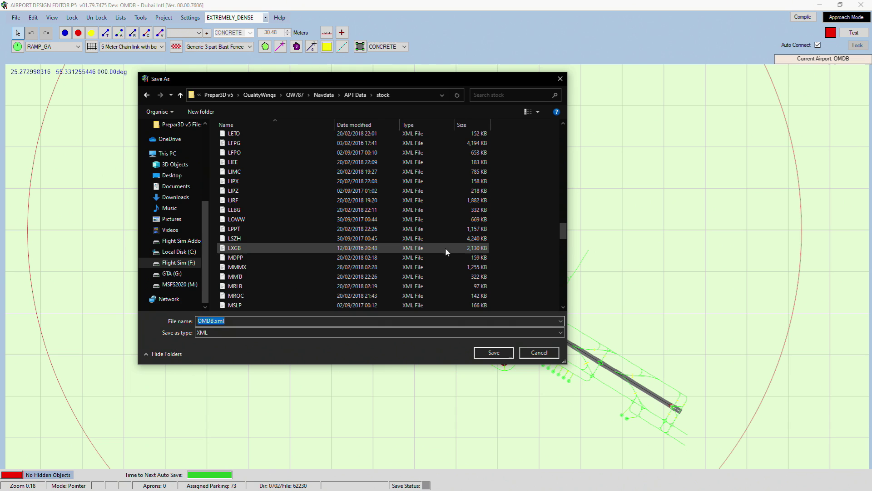
scroll(456, 250, "down", 6)
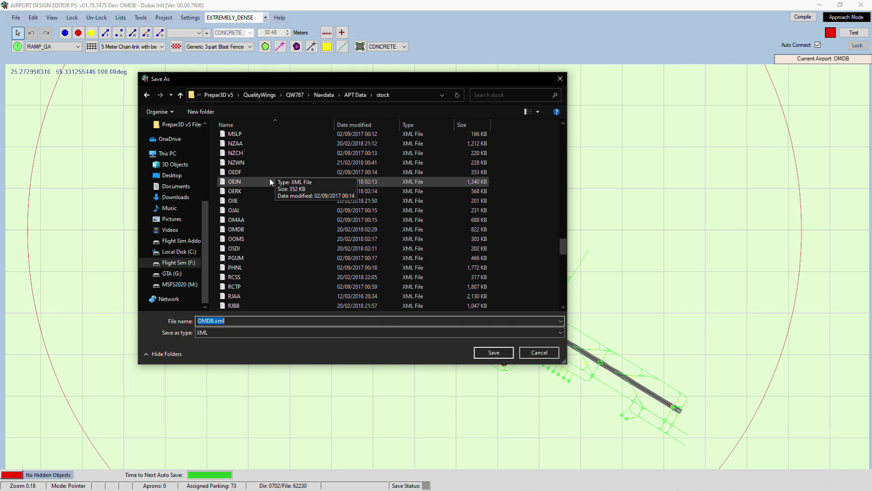
left_click(288, 232)
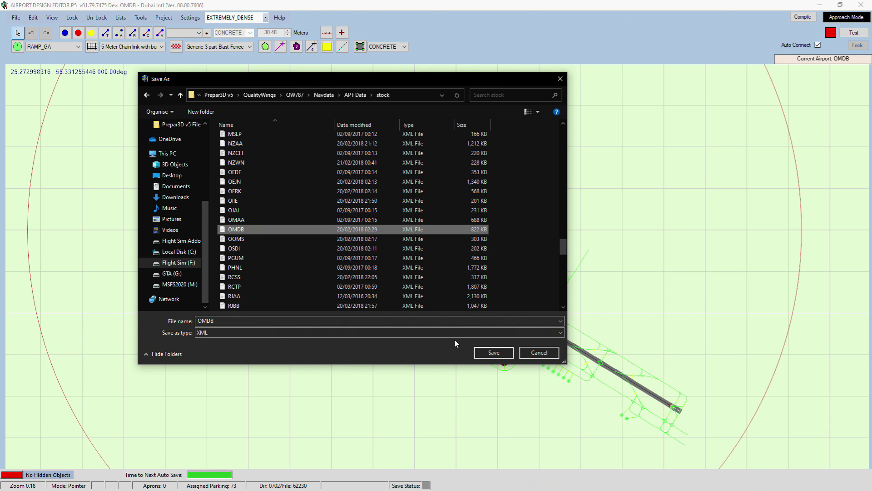
left_click(500, 355)
left_click(458, 250)
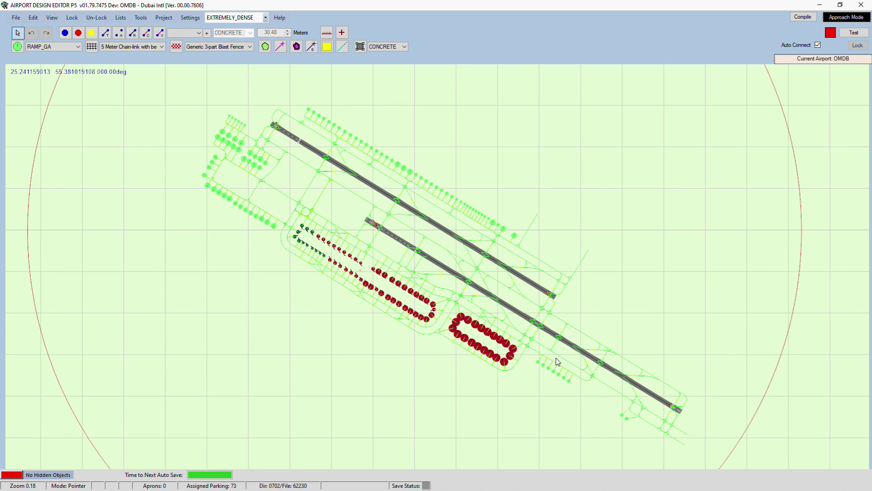
scroll(450, 291, "up", 5)
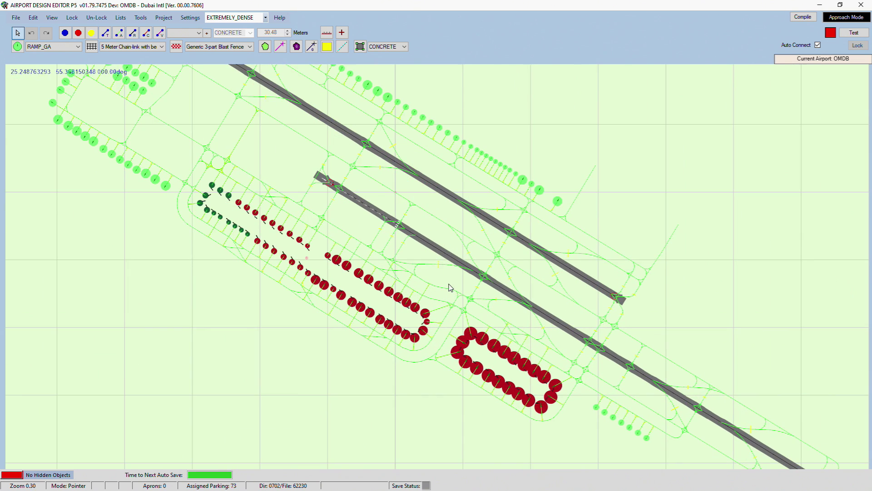
scroll(299, 227, "down", 4)
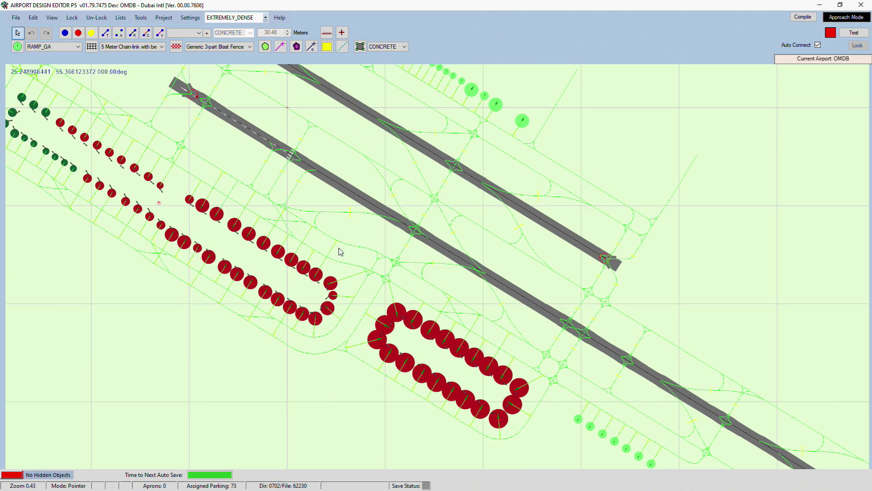
scroll(568, 375, "down", 3)
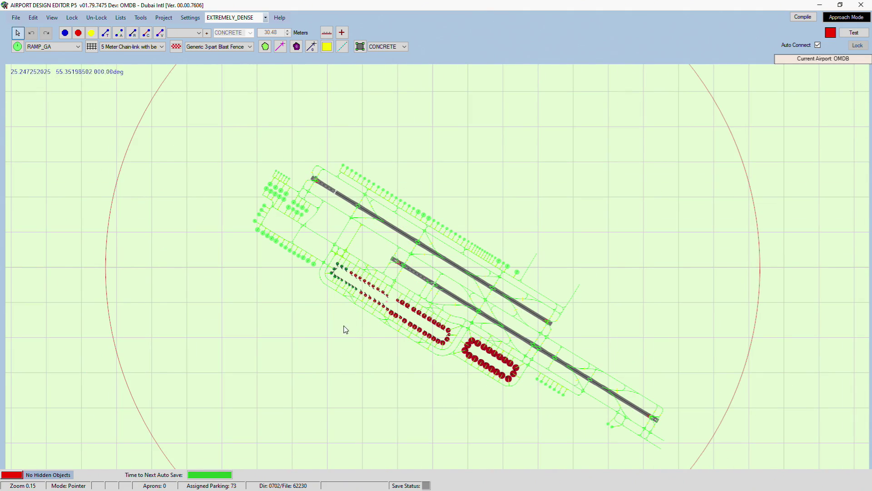
middle_click_drag(345, 327, 318, 290)
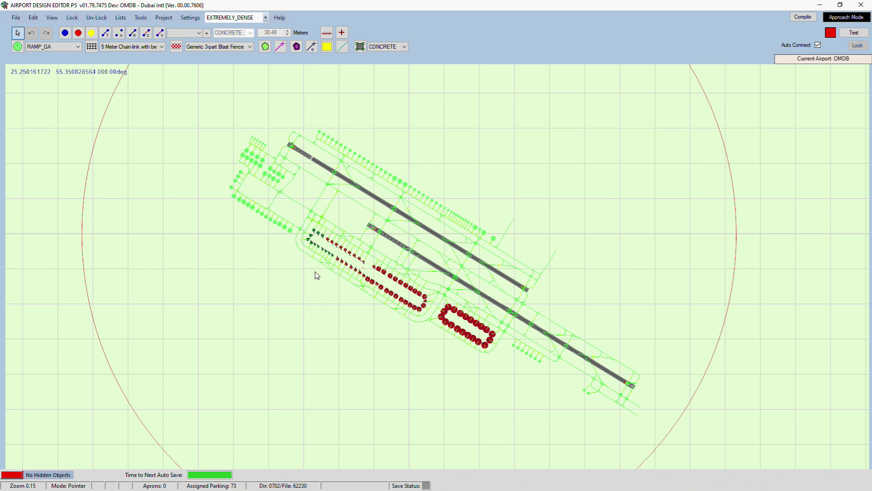
Step: Open the Abu Dhabi airport from OMAA_ADE_OFF.bgl in the Scenery folder of SimBreeze - Abu Dhabi P3Dv5
left_click(16, 18)
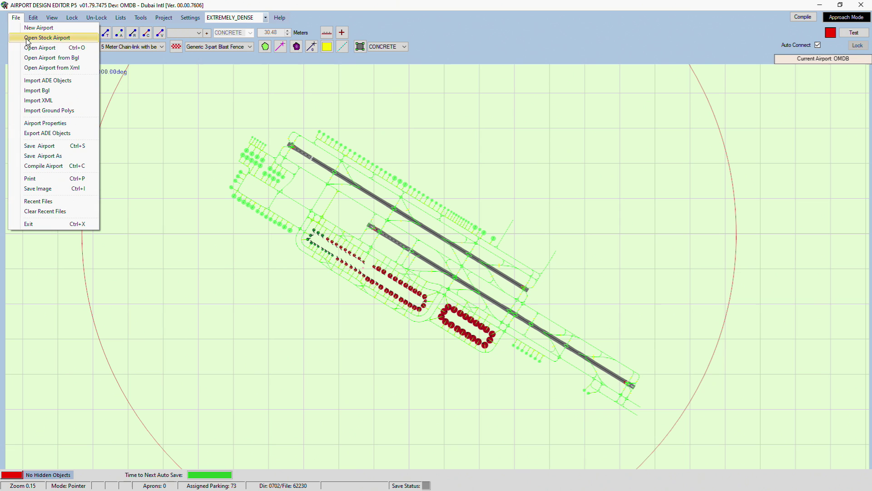
left_click(37, 57)
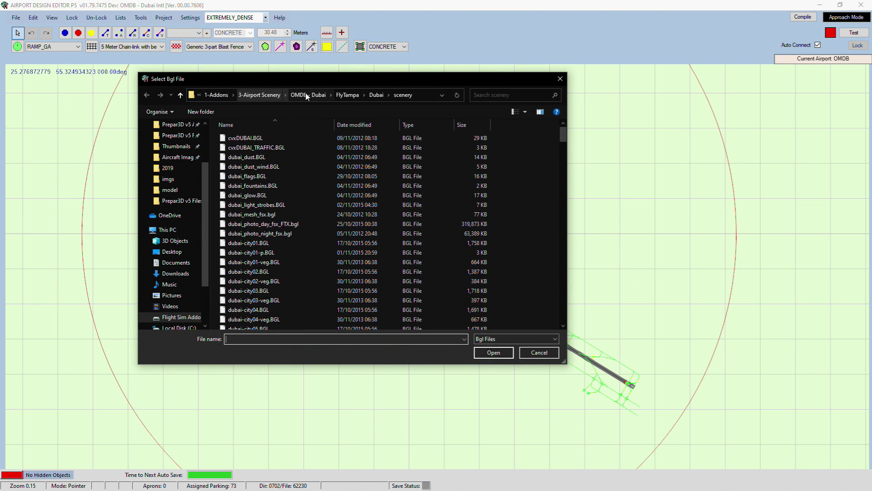
left_click(261, 94)
double_click(325, 313)
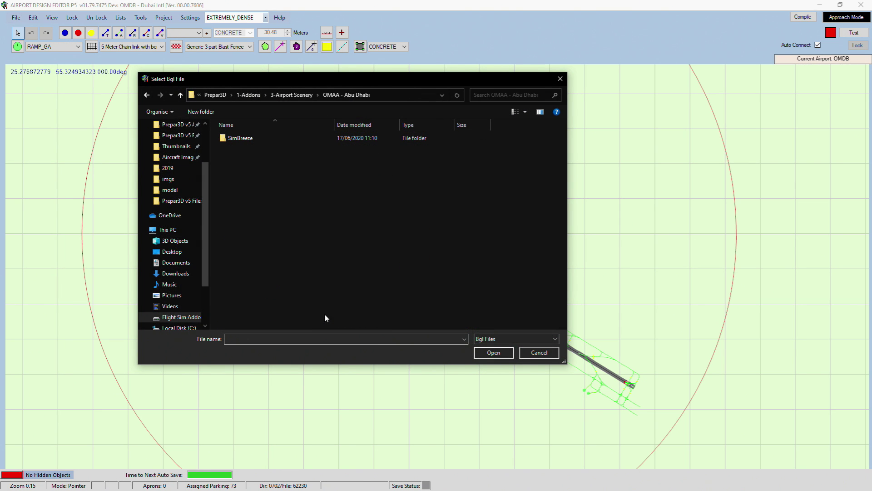
double_click(285, 139)
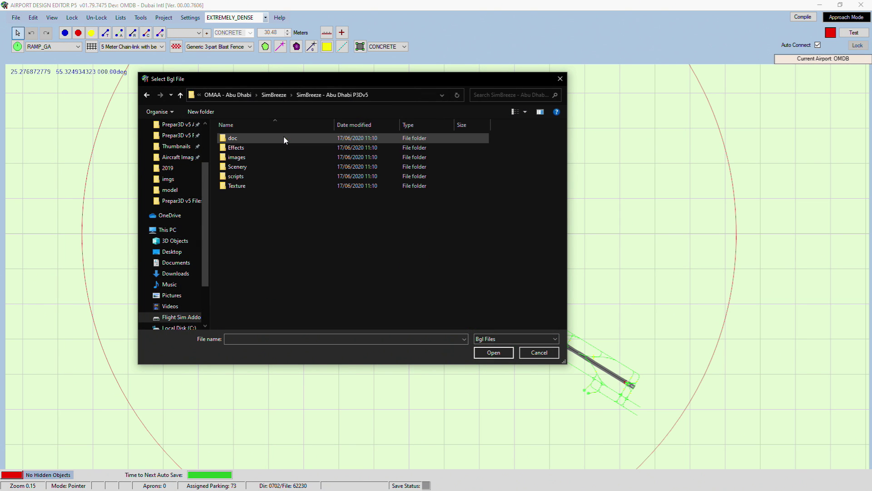
double_click(274, 161)
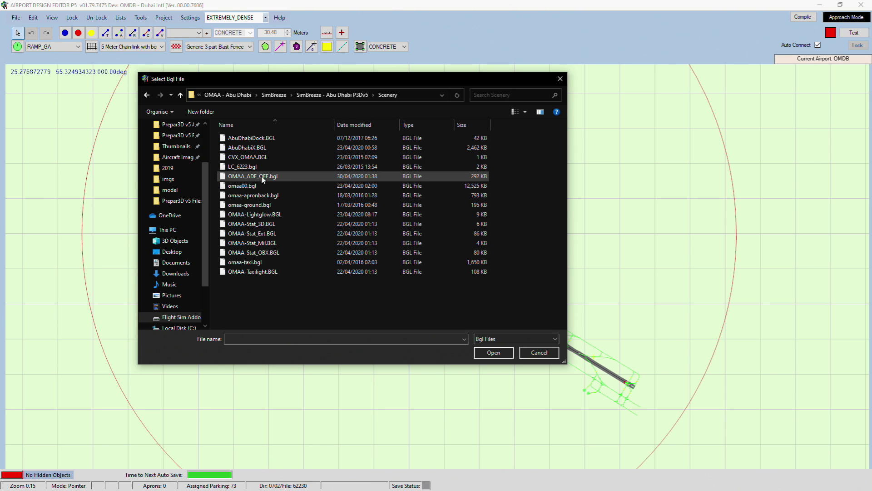
double_click(262, 178)
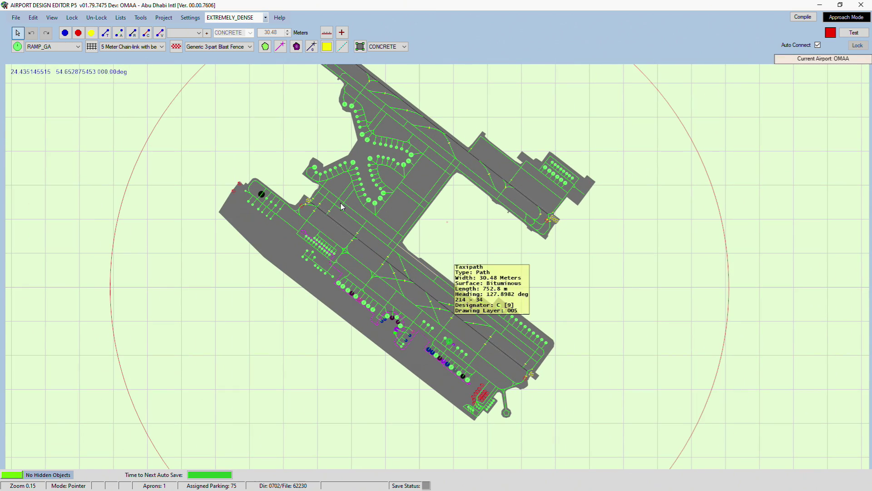
Step: Run Export for X on the Abu Dhabi airport and save it as OMAA in the stock folder, replacing the existing file
left_click(140, 17)
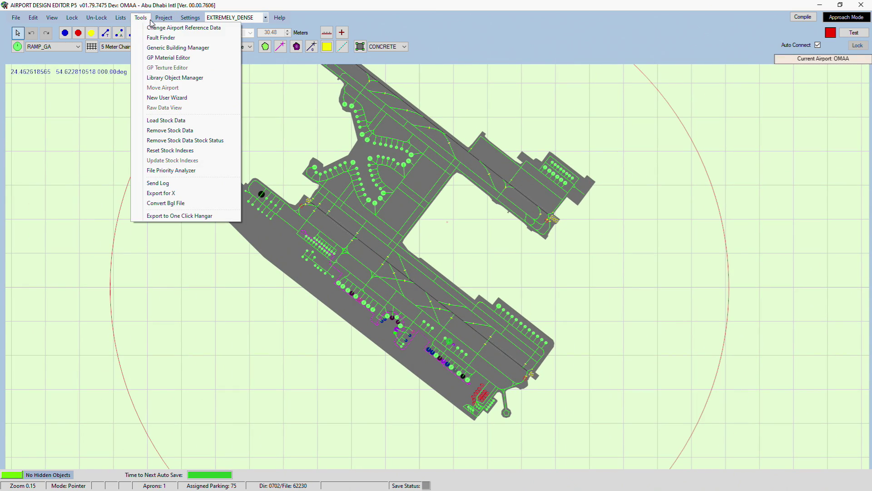
left_click(186, 191)
left_click(463, 284)
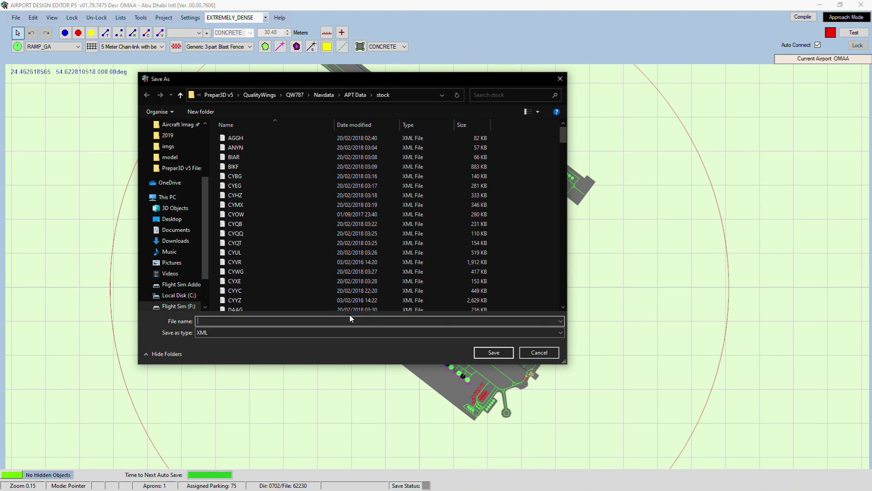
type("OMAA")
key("Return")
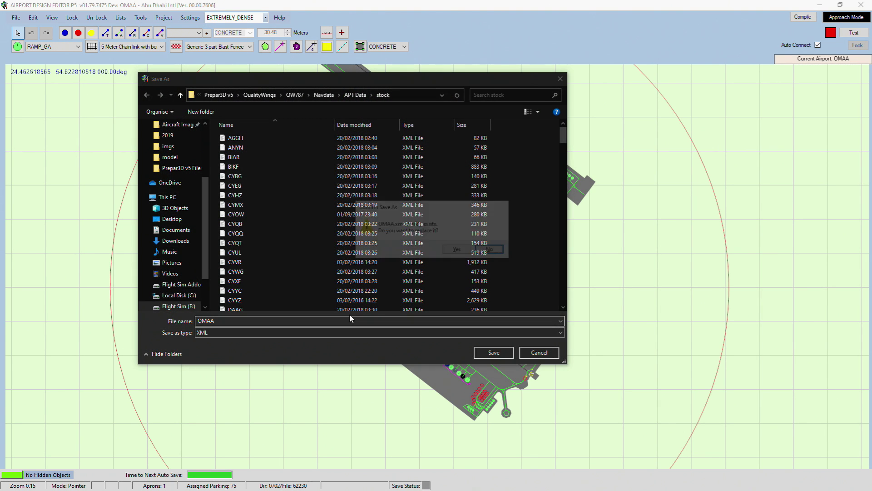
key("Left")
key("Return")
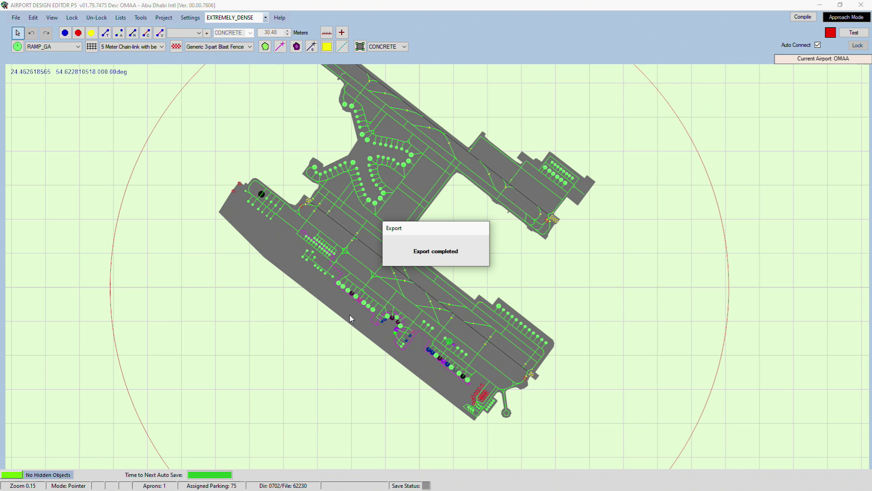
right_click_drag(350, 314, 326, 369)
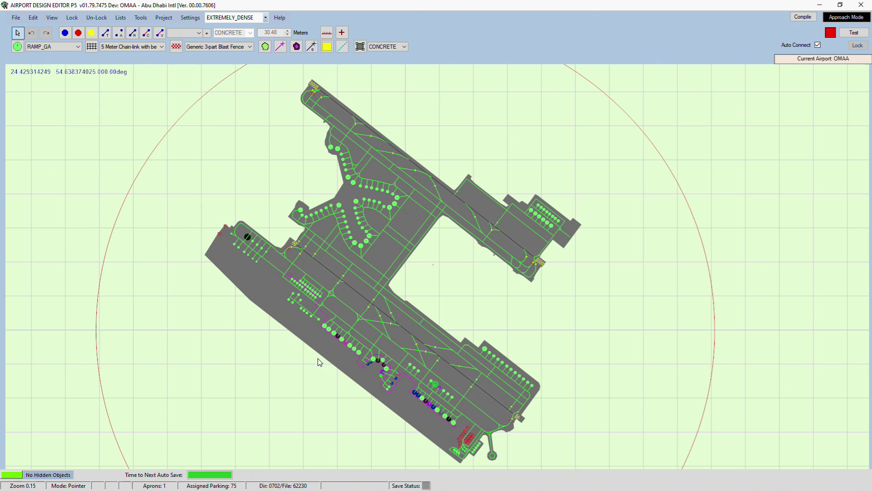
right_click_drag(319, 362, 339, 352)
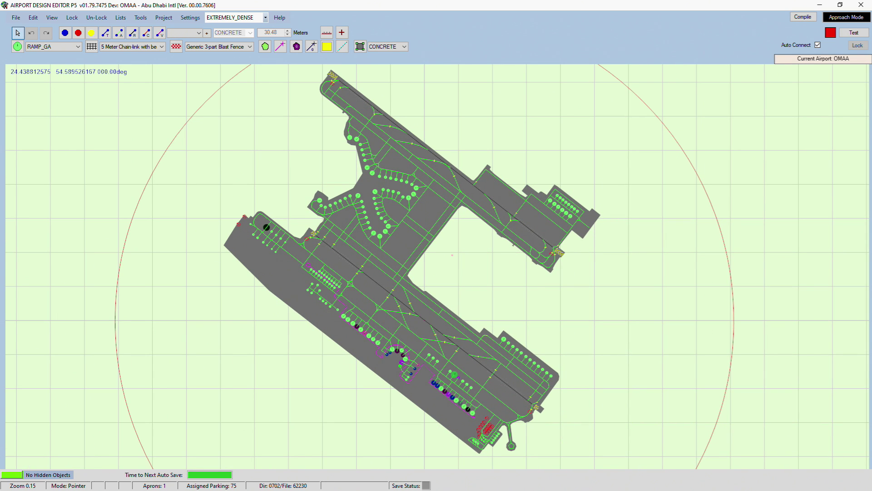